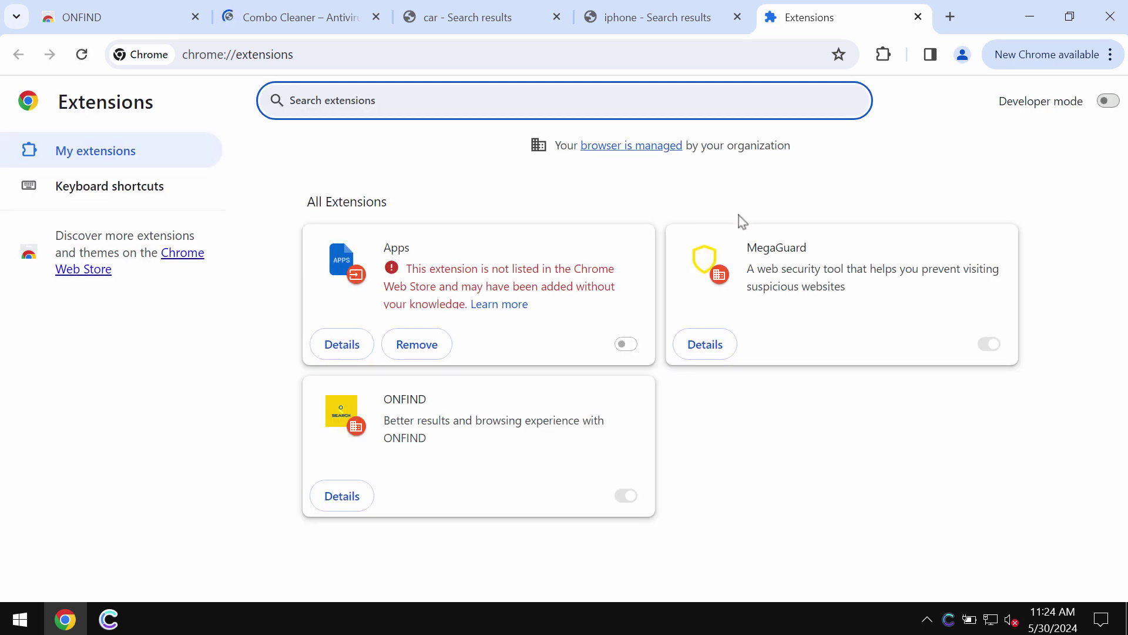
pyautogui.click(705, 343)
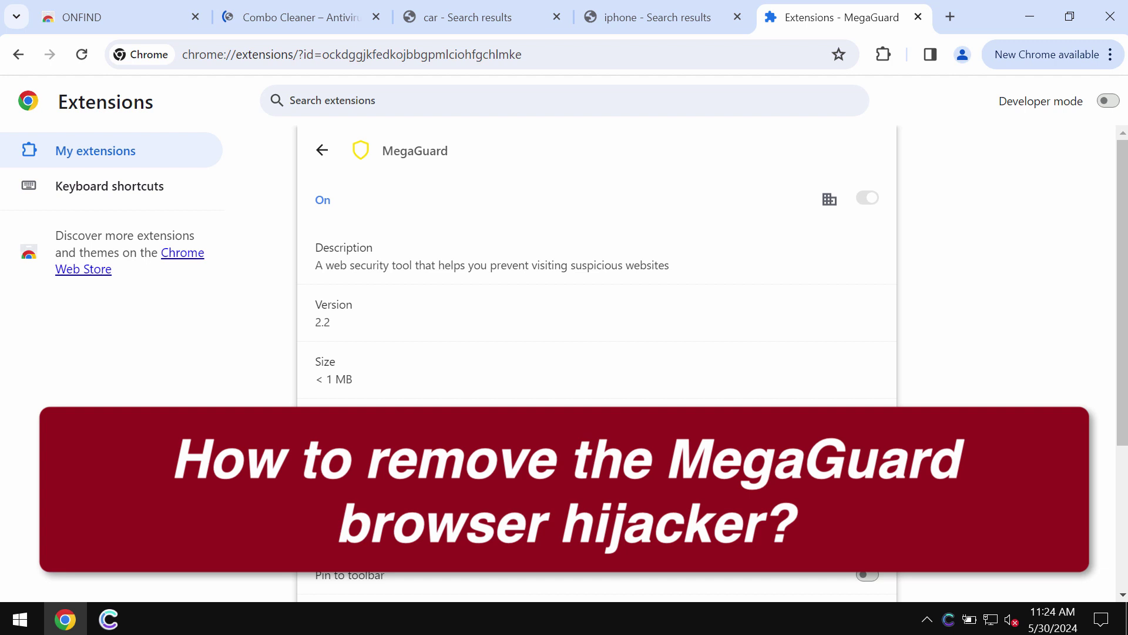
pyautogui.scroll(-1, 583, 361)
pyautogui.scroll(-1, 581, 359)
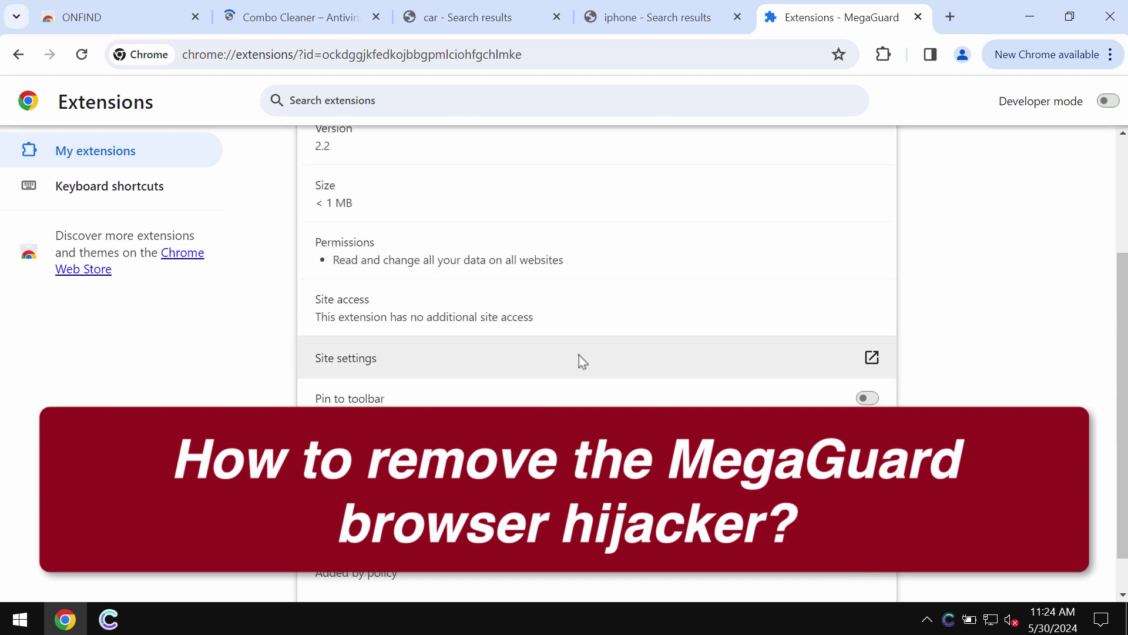
pyautogui.scroll(2, 582, 360)
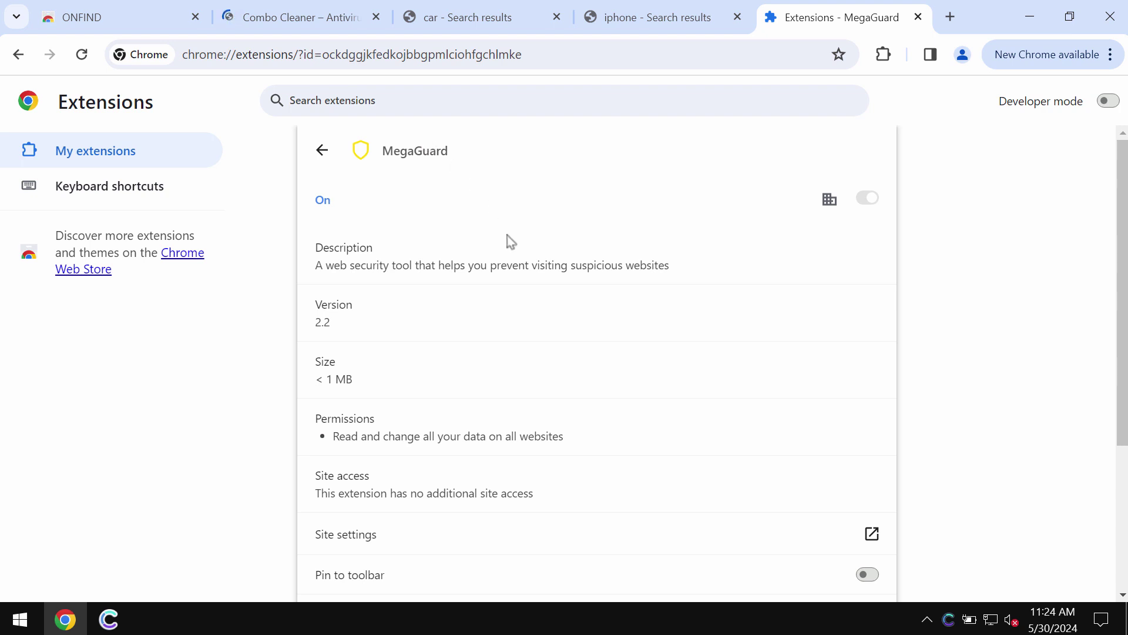
pyautogui.scroll(-3, 532, 292)
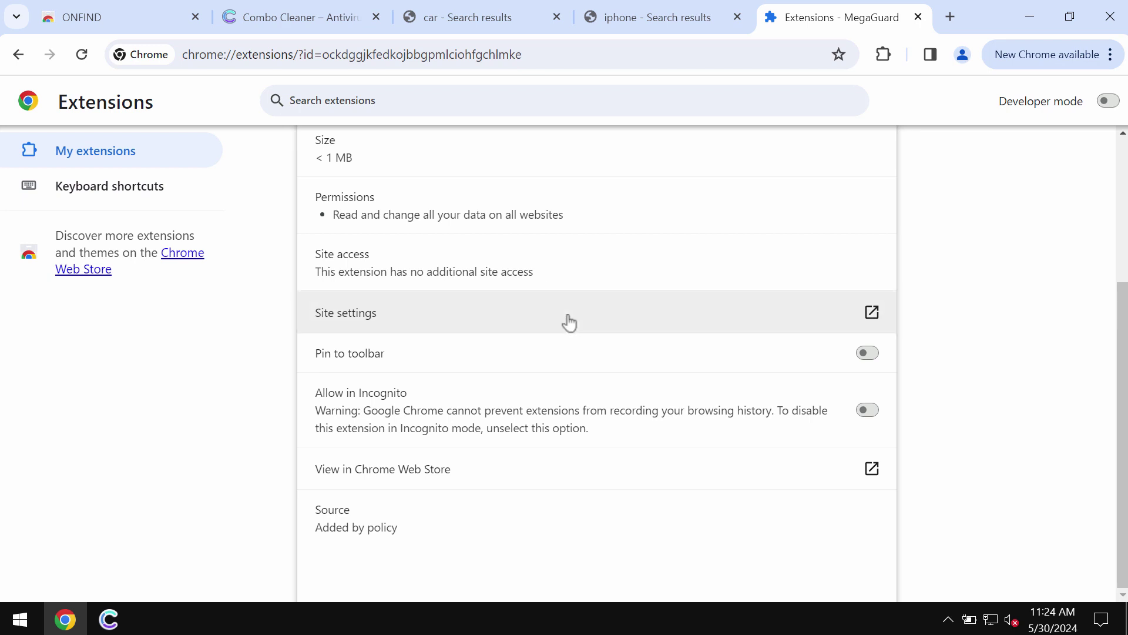
pyautogui.scroll(5, 568, 322)
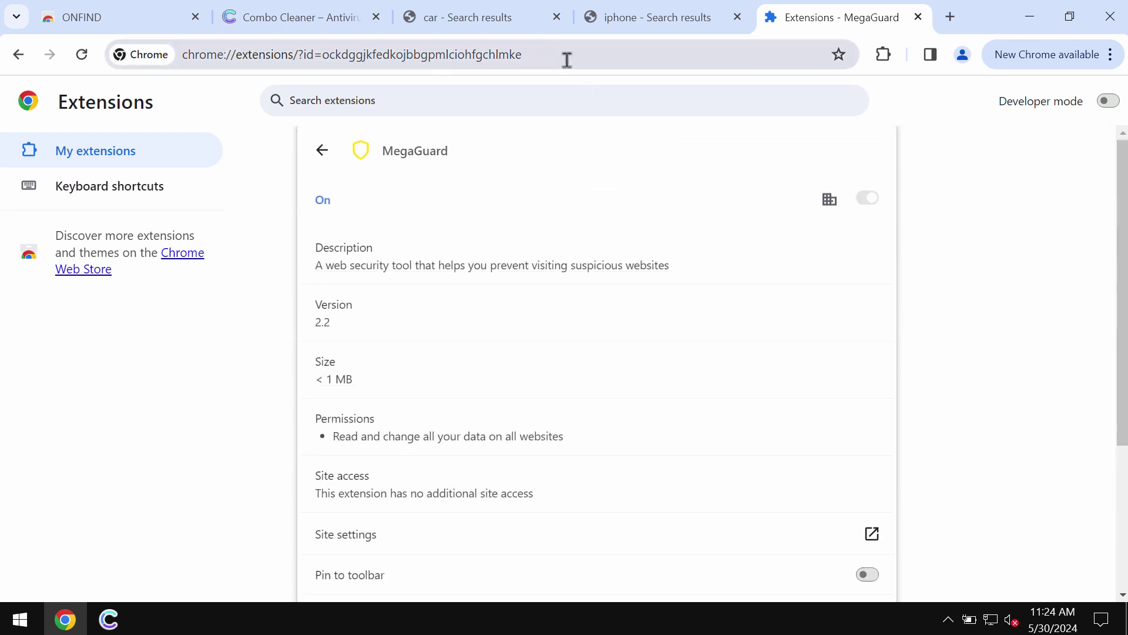
pyautogui.click(567, 54)
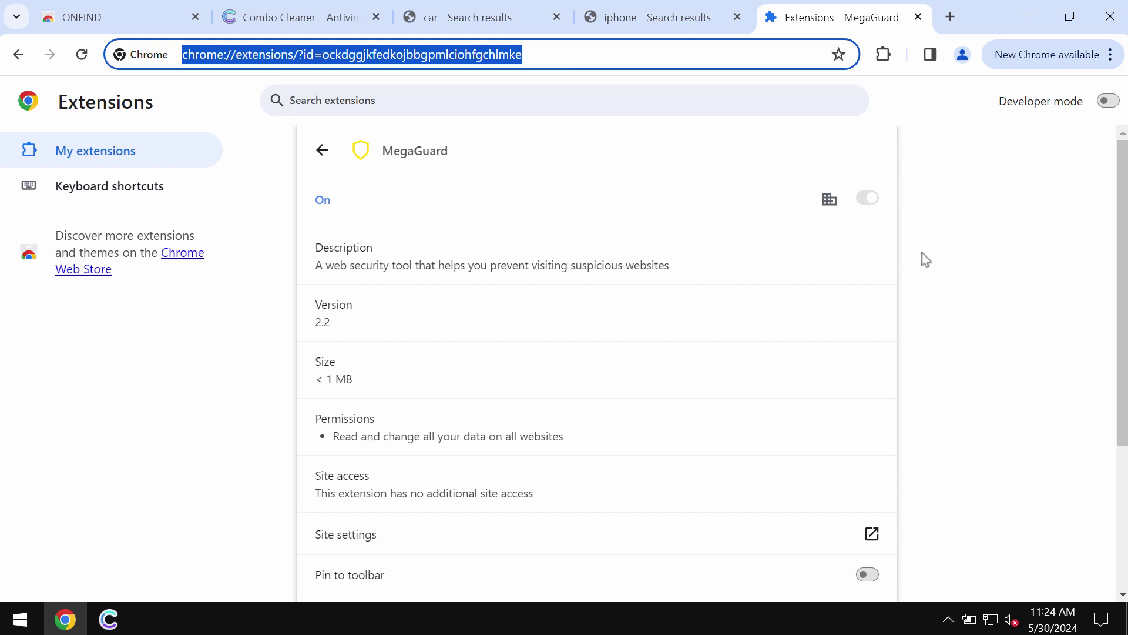
# Leave the MegaGuard details and load combocleaner.com in the current tab.
pyautogui.click(19, 53)
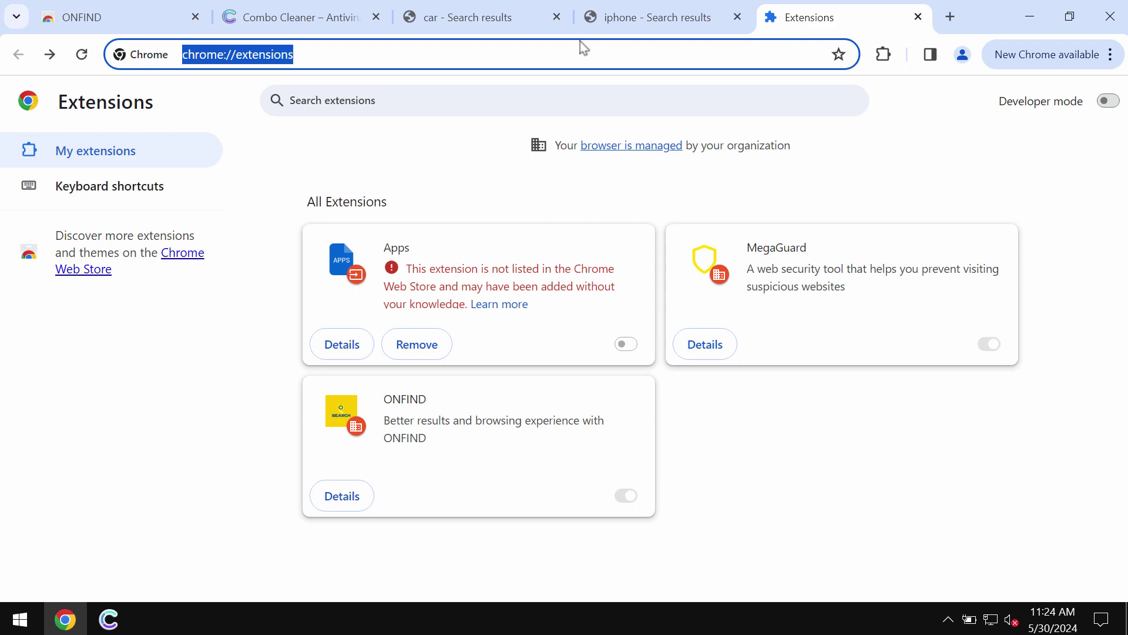
pyautogui.write('combocleaner.com')
pyautogui.press('Return')
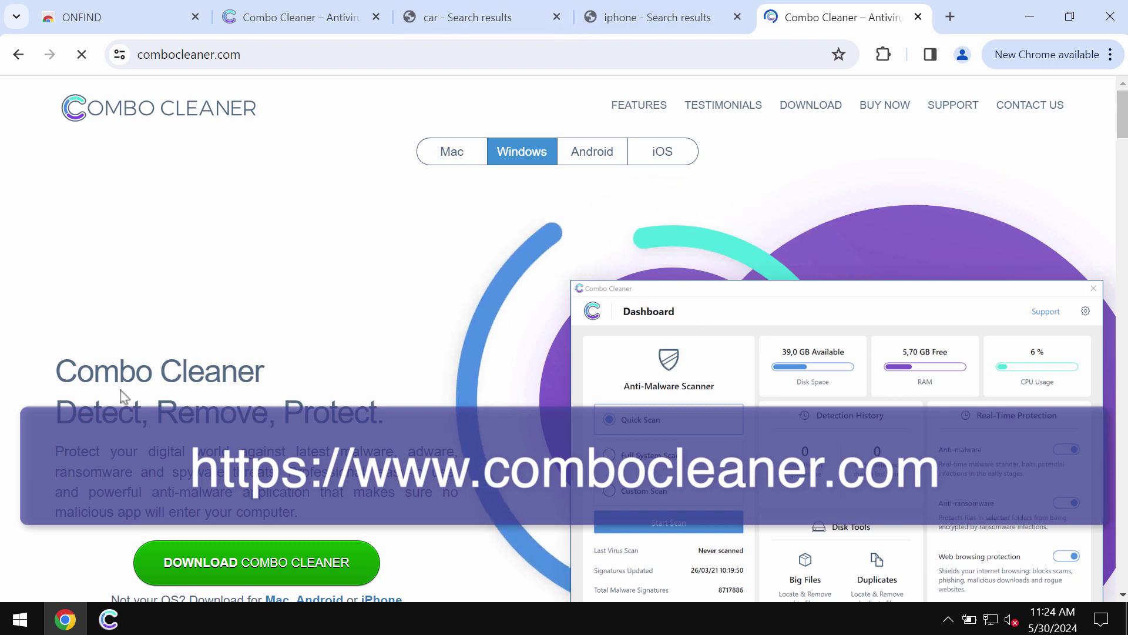
# Minimize Chrome to reveal the Combo Cleaner app dashboard with Quick Scan chosen.
pyautogui.click(1030, 16)
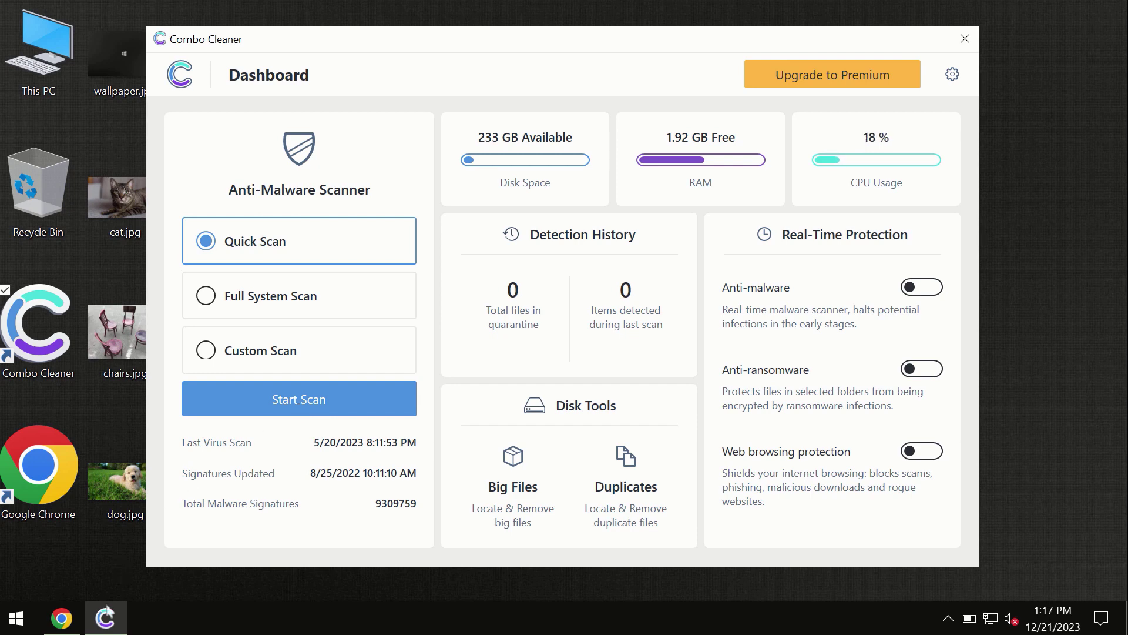
pyautogui.moveTo(64, 619)
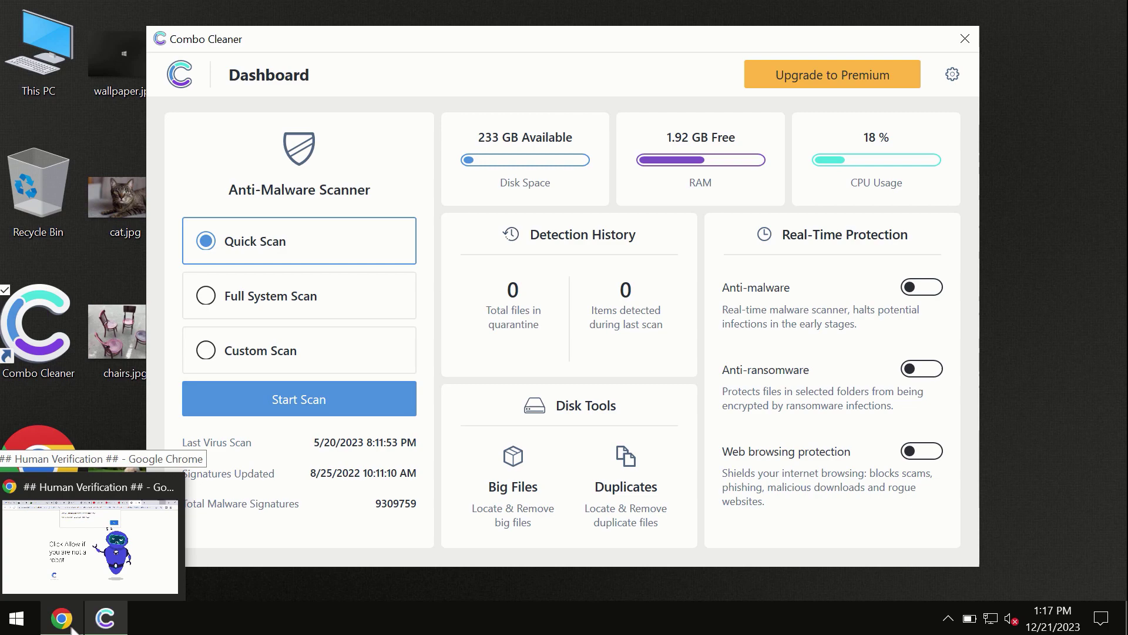
# Load combocleaner.com in a new Chrome tab, then minimize Chrome back to the dashboard.
pyautogui.click(61, 618)
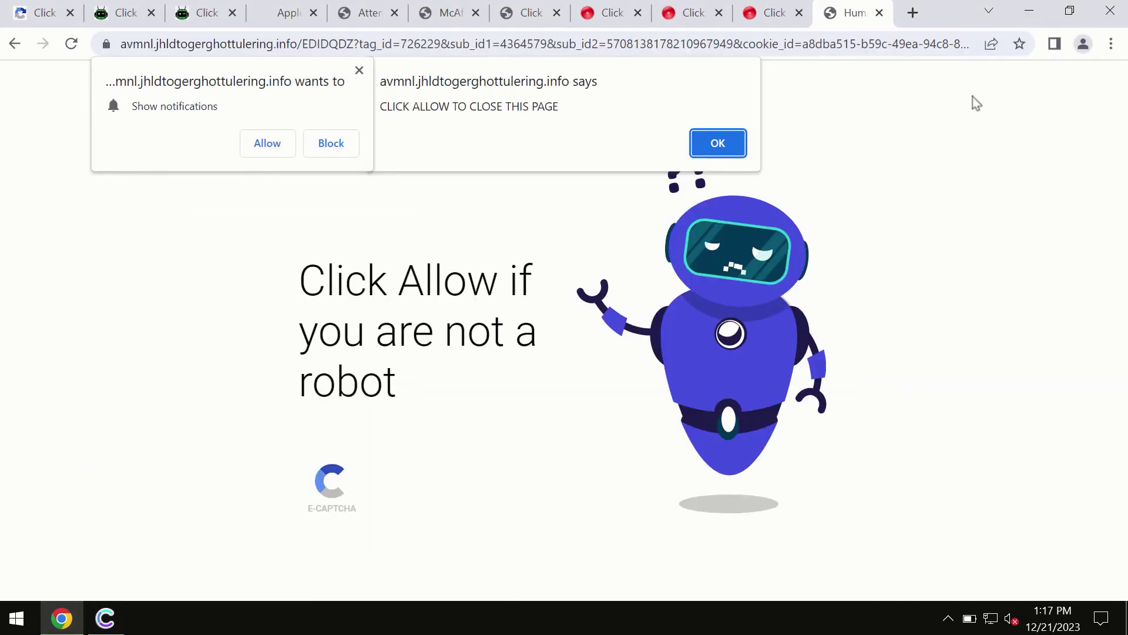
pyautogui.click(912, 13)
pyautogui.write('combocleaner.com')
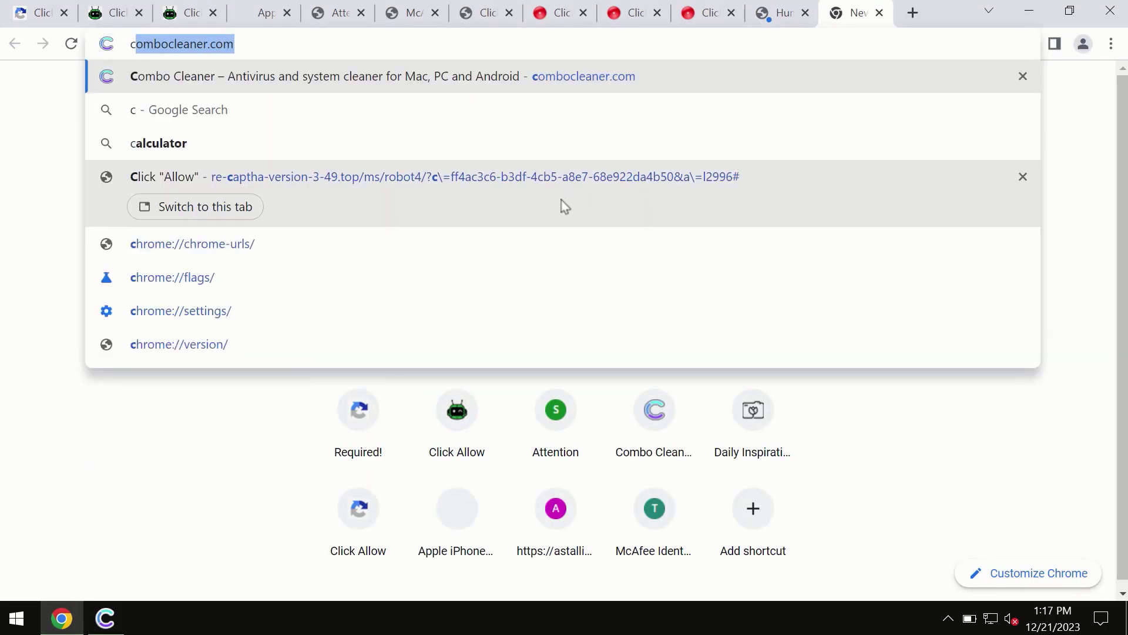
pyautogui.press('Return')
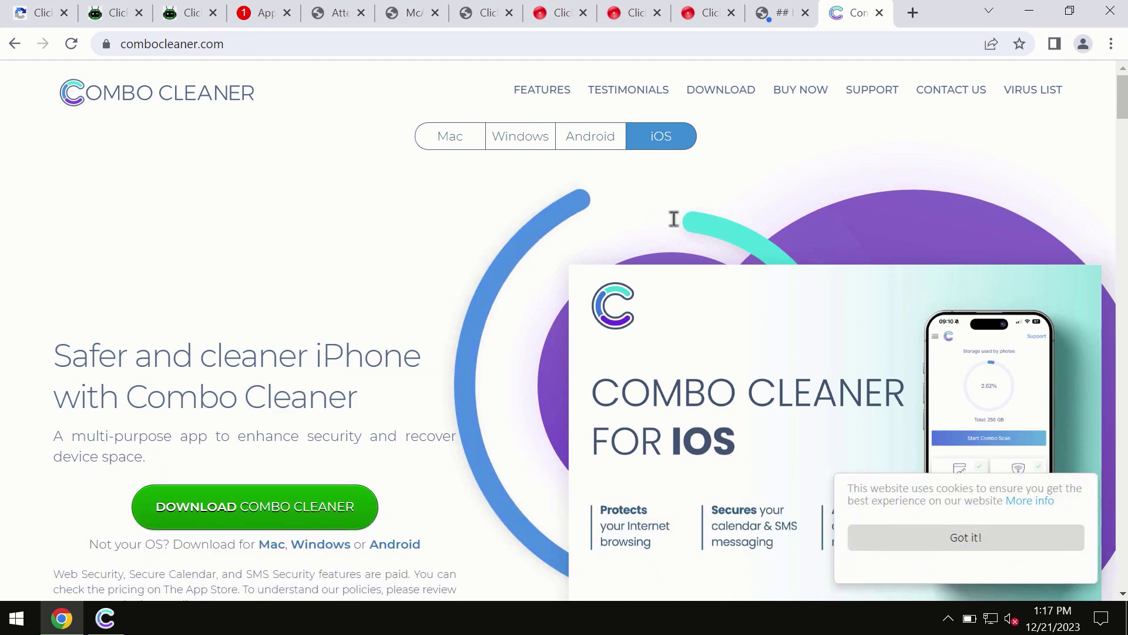
pyautogui.click(1029, 11)
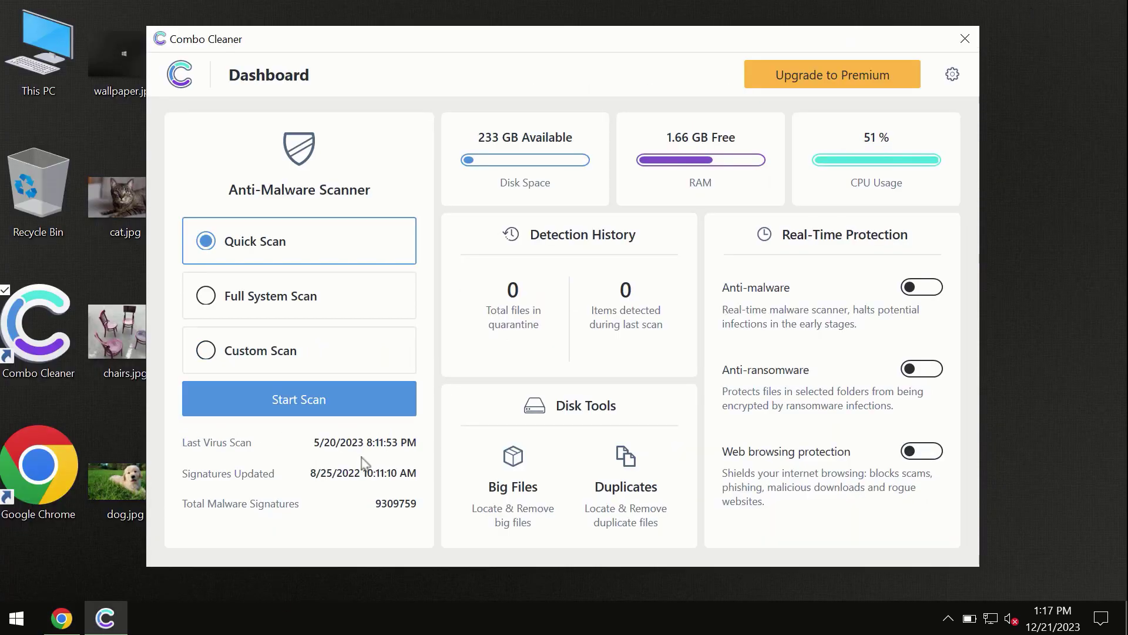
# Start a Quick Scan, which flags six spam ad items across 561 scanned files.
pyautogui.click(300, 405)
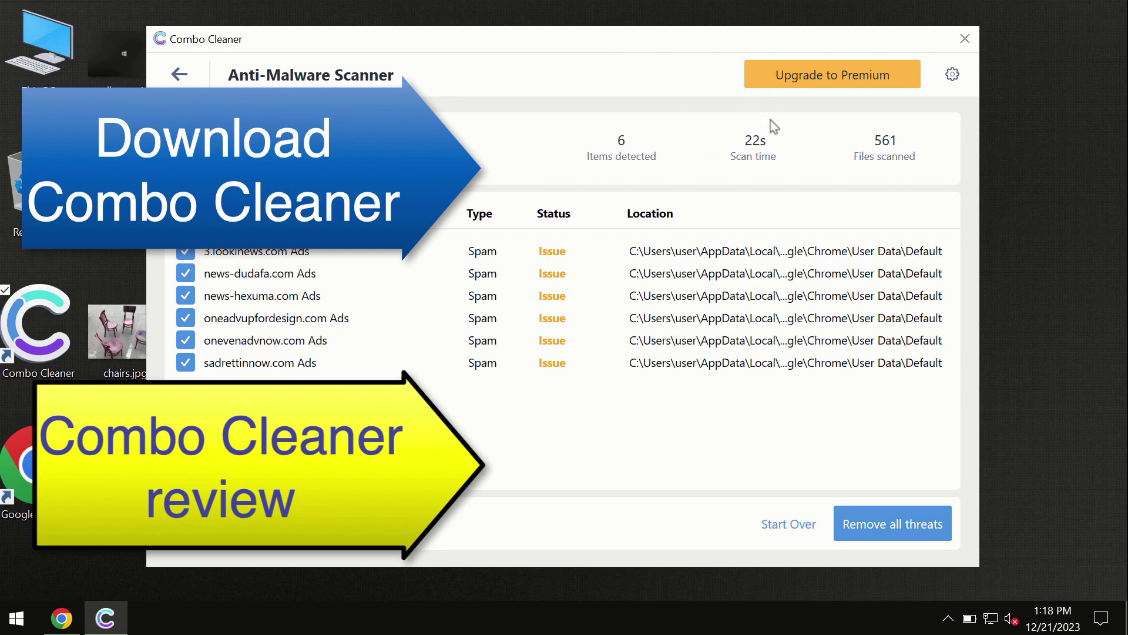
pyautogui.click(810, 79)
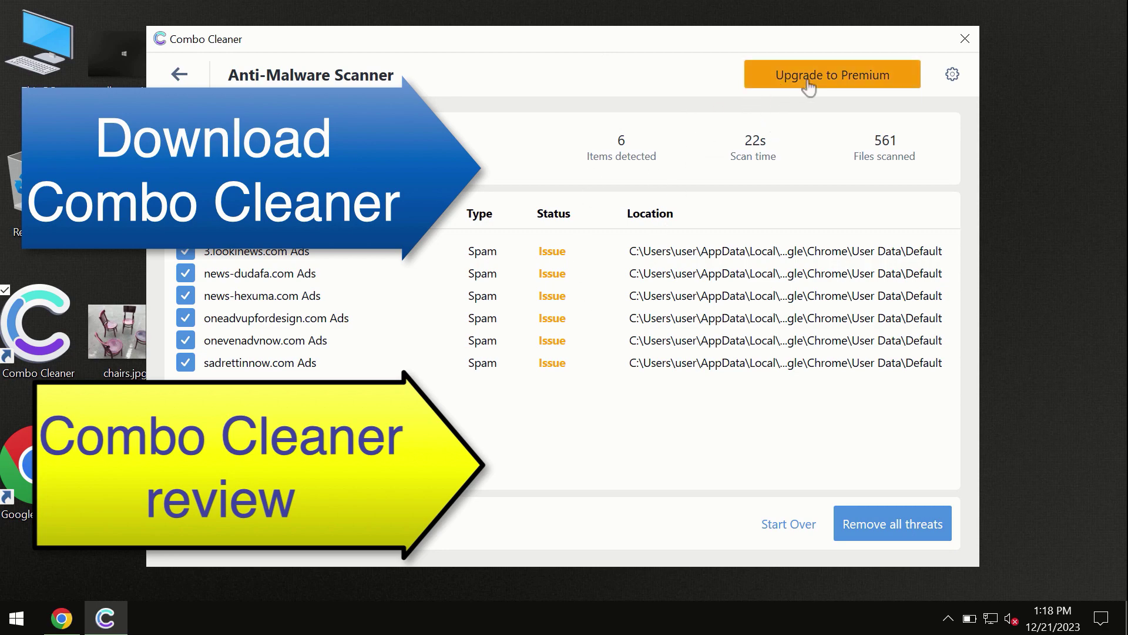
pyautogui.click(182, 75)
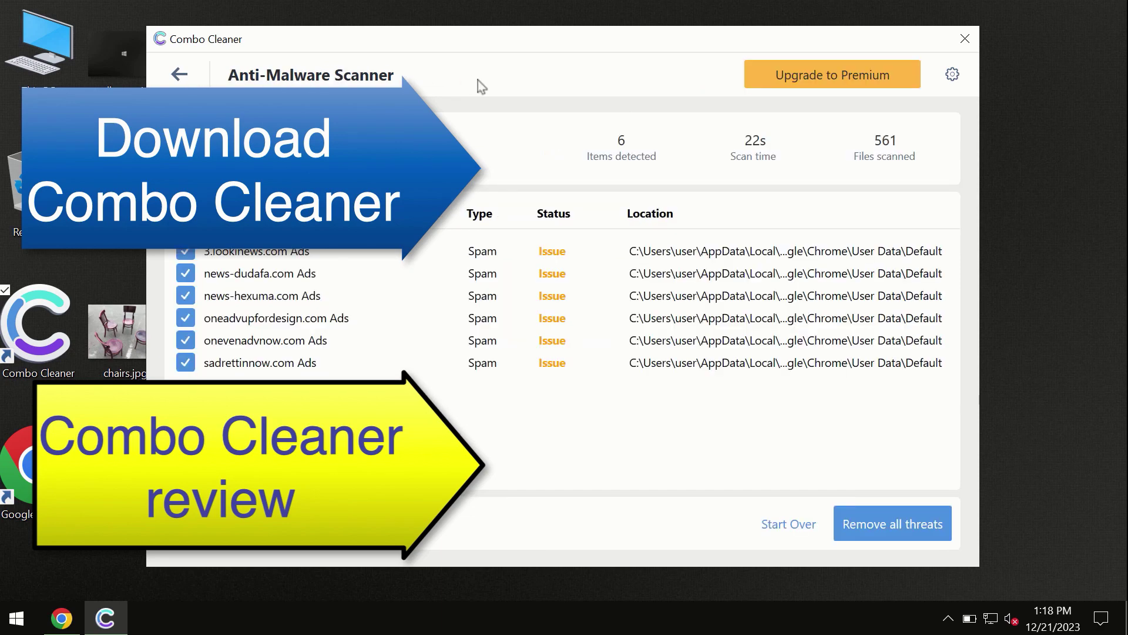